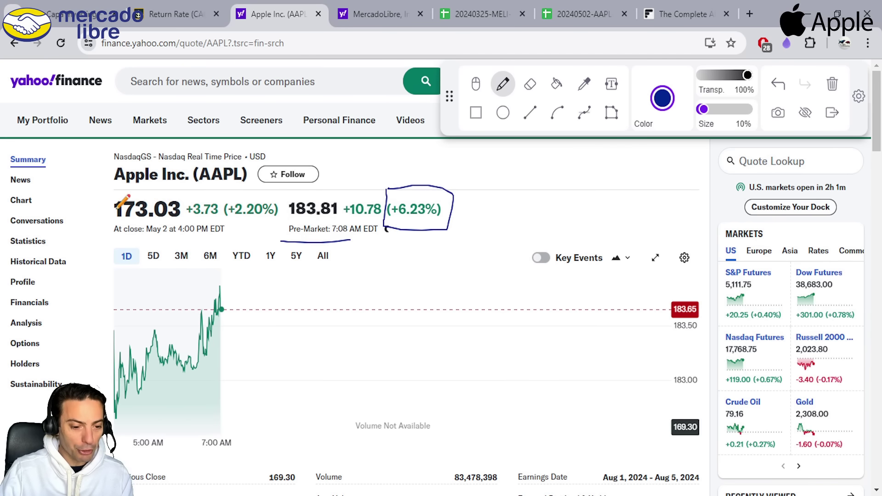
Step: Draw a check mark beside Apple's closing price and clear all annotations from the page
{"action": "left_click_drag", "start_coordinate": [82, 208], "coordinate": [100, 197]}
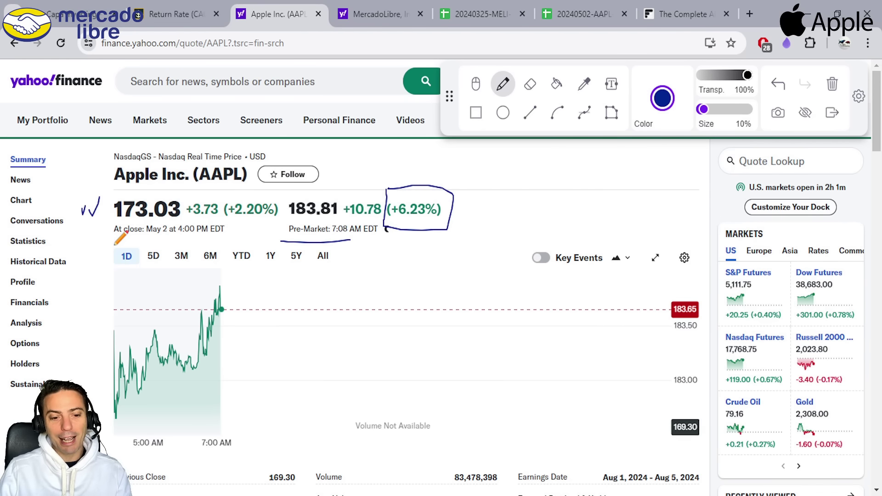
{"action": "left_click", "coordinate": [832, 85]}
Step: On the MercadoLibre quote page, circle the pre-market percentage change and underline the closing percentage change and the pre-market label
{"action": "key", "text": "ctrl+Tab"}
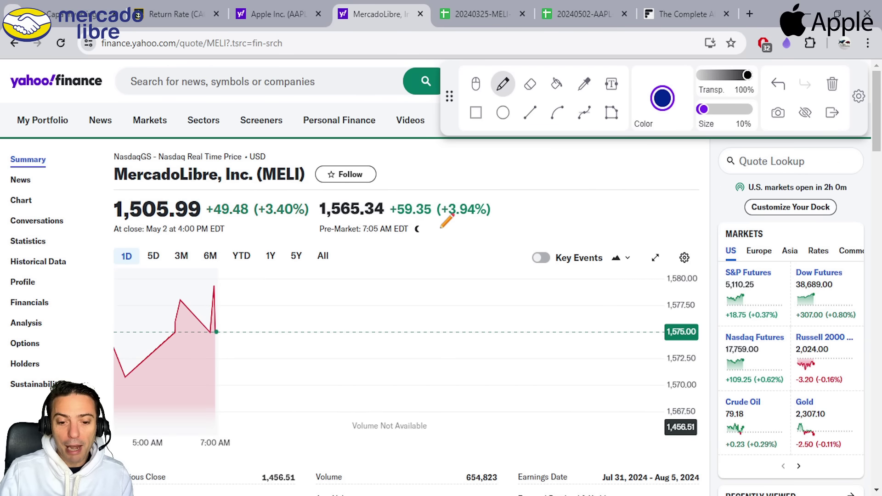
{"action": "mouse_move", "coordinate": [433, 235]}
{"action": "left_mouse_down"}
{"action": "mouse_move", "coordinate": [467, 239]}
{"action": "mouse_move", "coordinate": [518, 200]}
{"action": "mouse_move", "coordinate": [444, 186]}
{"action": "mouse_move", "coordinate": [433, 235]}
{"action": "left_mouse_up"}
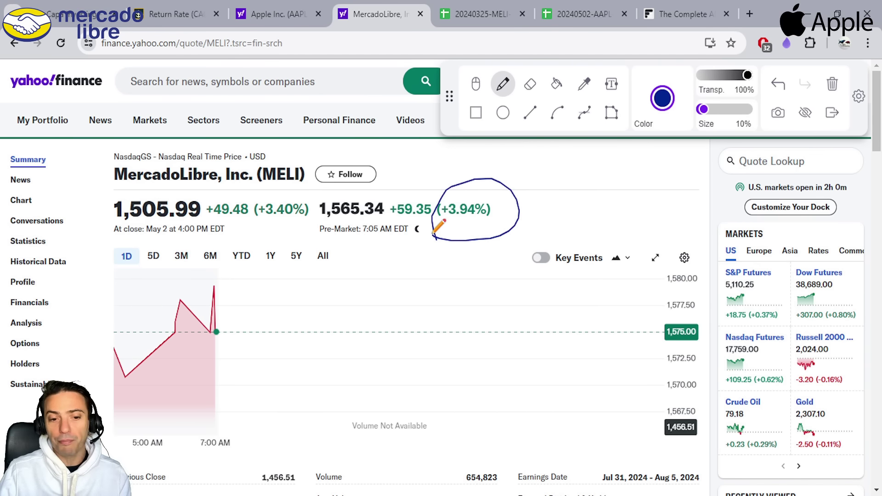
{"action": "left_click_drag", "start_coordinate": [251, 221], "coordinate": [307, 227]}
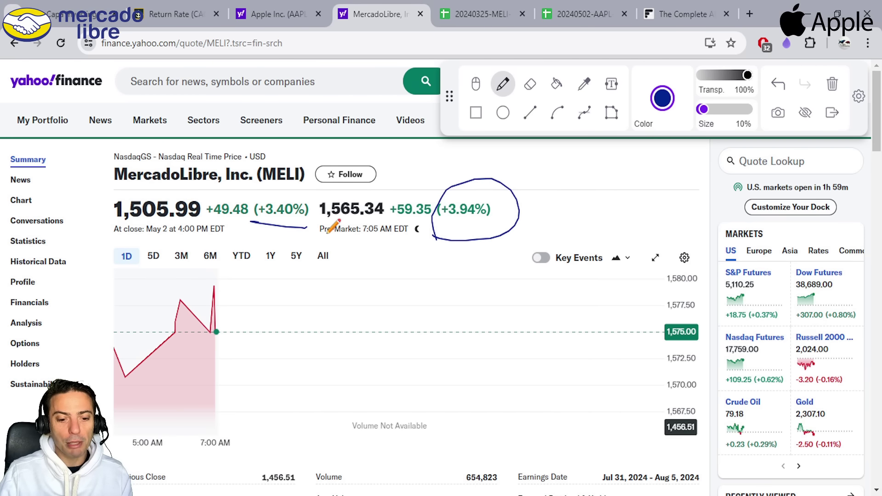
{"action": "left_click_drag", "start_coordinate": [308, 239], "coordinate": [383, 241]}
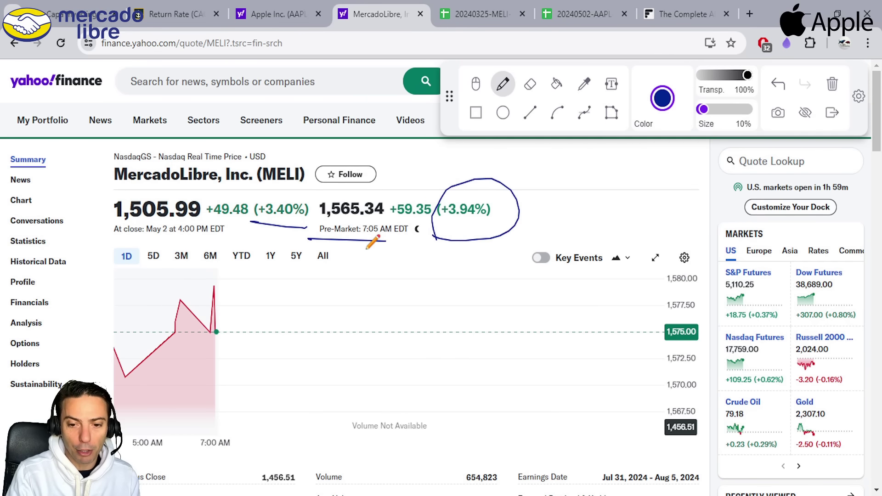
Step: In the AAPL spreadsheet, mark the three reference values above the PER row and check off the three PER multiples below them
{"action": "left_click", "coordinate": [579, 15]}
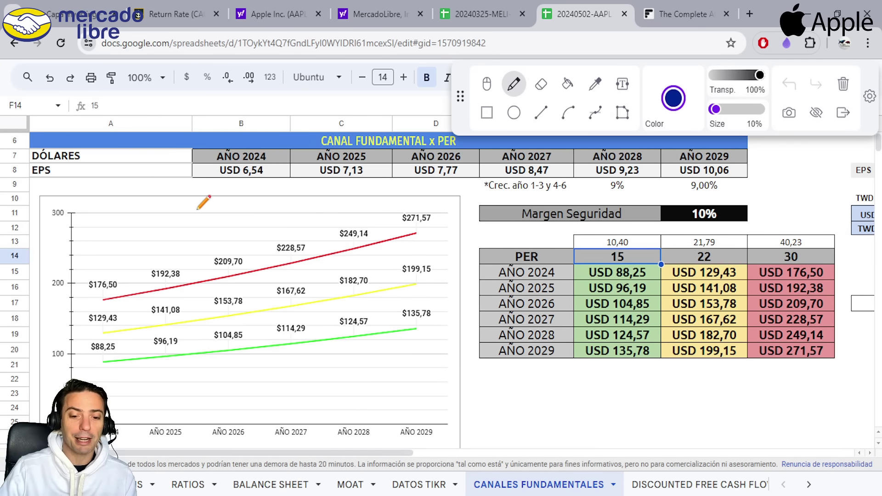
{"action": "left_click_drag", "start_coordinate": [583, 245], "coordinate": [591, 240]}
{"action": "left_click_drag", "start_coordinate": [668, 243], "coordinate": [676, 240]}
{"action": "left_click_drag", "start_coordinate": [753, 242], "coordinate": [761, 237]}
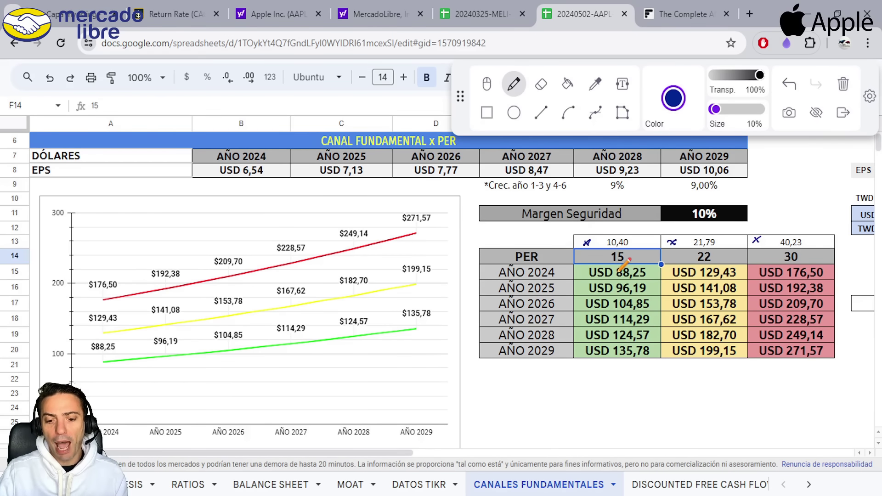
{"action": "left_click_drag", "start_coordinate": [640, 256], "coordinate": [649, 251]}
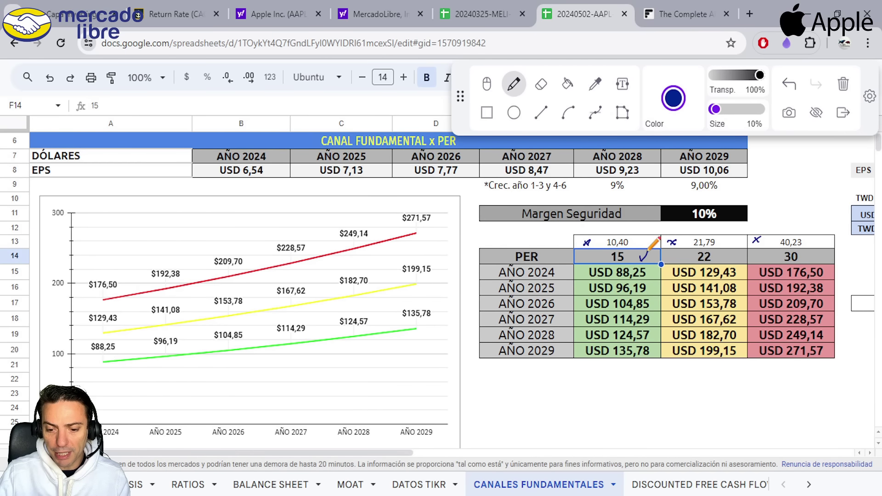
{"action": "left_click_drag", "start_coordinate": [727, 256], "coordinate": [734, 252]}
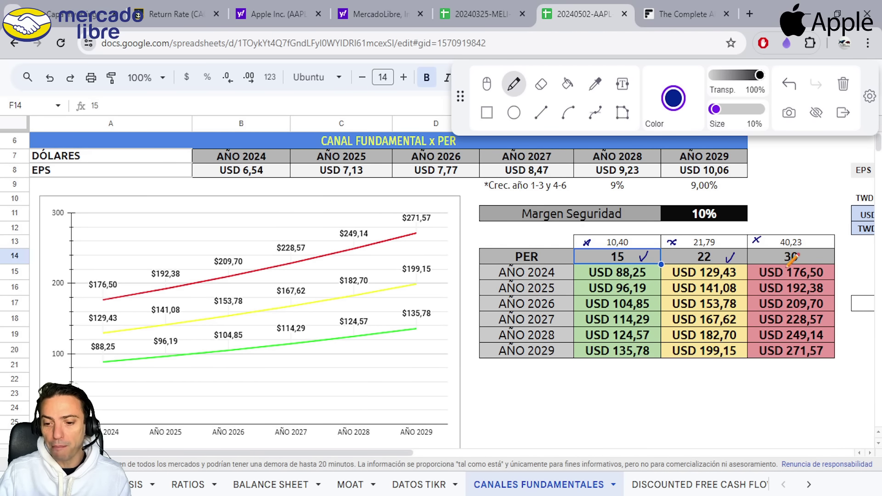
{"action": "left_click_drag", "start_coordinate": [808, 255], "coordinate": [818, 248]}
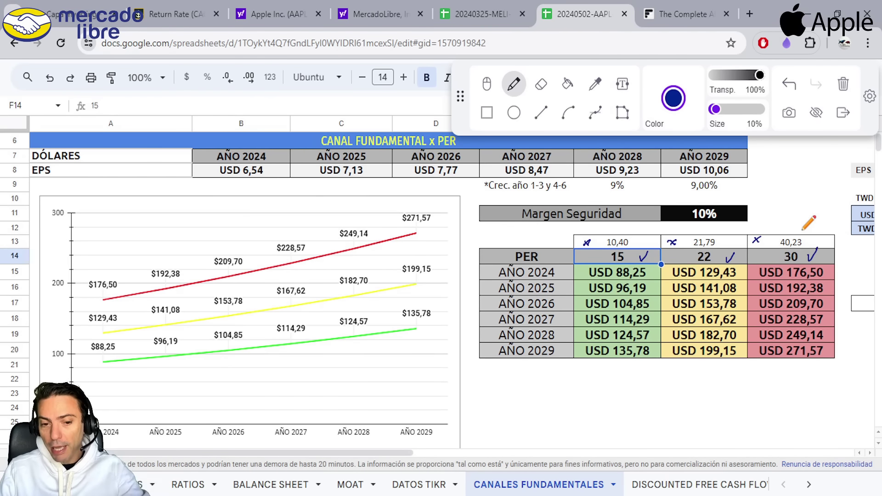
Step: Circle the two EPS growth rates and draw marks on the 2024, 2025, 2027, 2028 and 2029 year headings
{"action": "left_click_drag", "start_coordinate": [617, 180], "coordinate": [614, 181]}
{"action": "left_click_drag", "start_coordinate": [694, 181], "coordinate": [689, 183]}
{"action": "left_click_drag", "start_coordinate": [278, 154], "coordinate": [286, 149]}
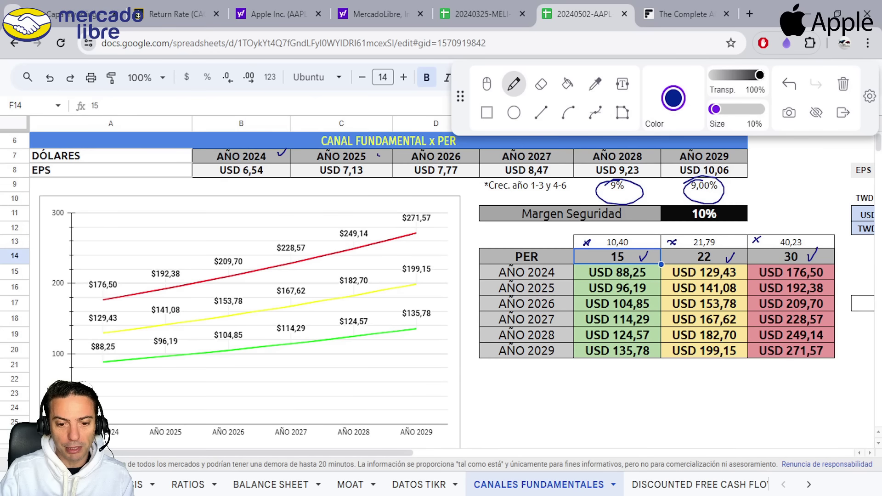
{"action": "left_click_drag", "start_coordinate": [378, 155], "coordinate": [387, 147]}
{"action": "left_click_drag", "start_coordinate": [564, 145], "coordinate": [564, 153]}
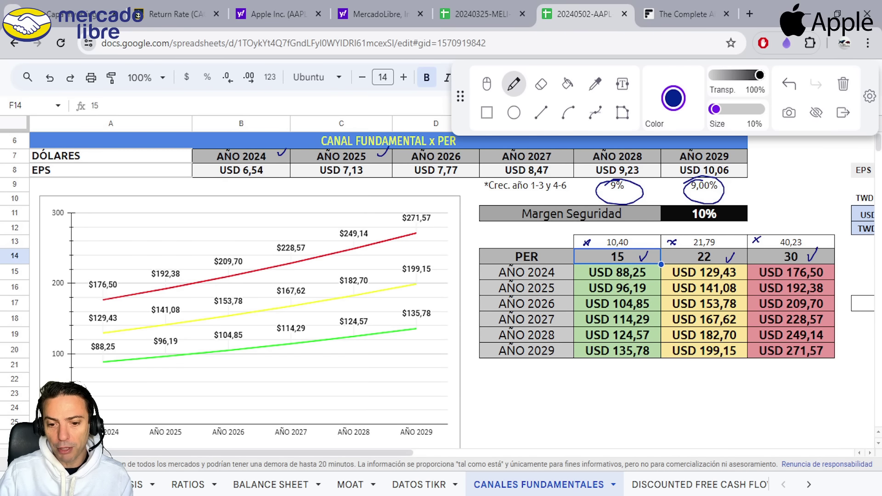
{"action": "left_click_drag", "start_coordinate": [650, 140], "coordinate": [650, 149]}
{"action": "left_click_drag", "start_coordinate": [737, 142], "coordinate": [737, 148]}
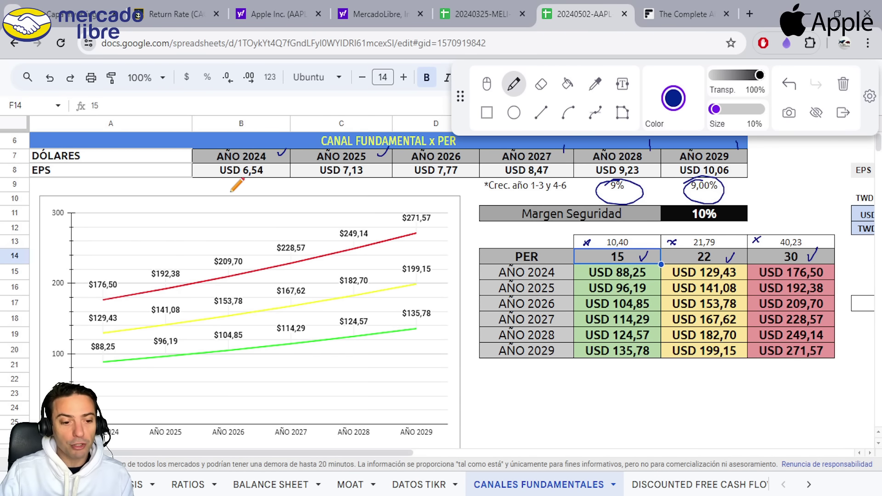
Step: Underline the EPS figures for 2024, 2025 and 2026
{"action": "left_click_drag", "start_coordinate": [230, 183], "coordinate": [272, 182]}
{"action": "left_click_drag", "start_coordinate": [317, 188], "coordinate": [363, 188]}
{"action": "left_click_drag", "start_coordinate": [424, 189], "coordinate": [454, 188]}
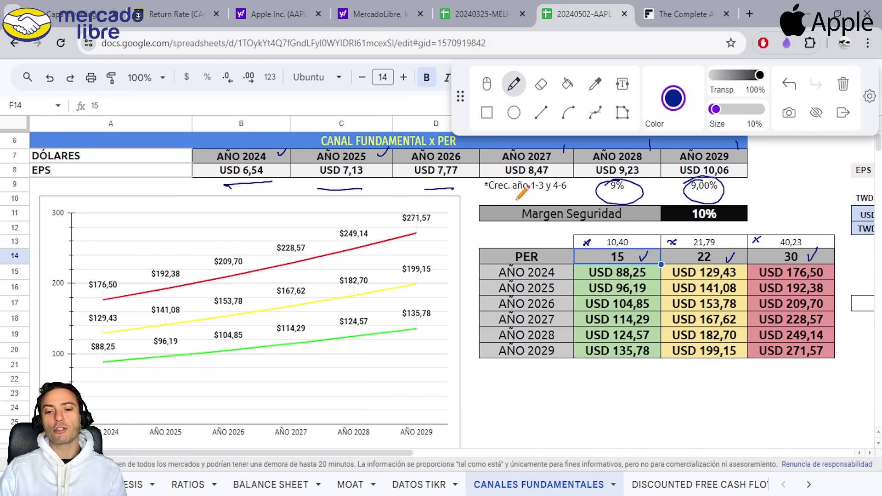
Step: Undo the last edit to the lowest PER multiple and clear all annotations
{"action": "key", "text": "ctrl+z"}
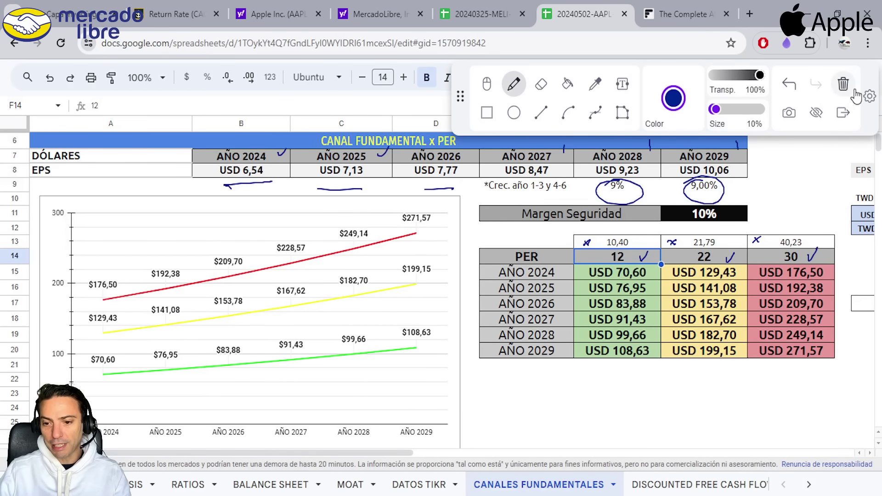
{"action": "left_click", "coordinate": [843, 84]}
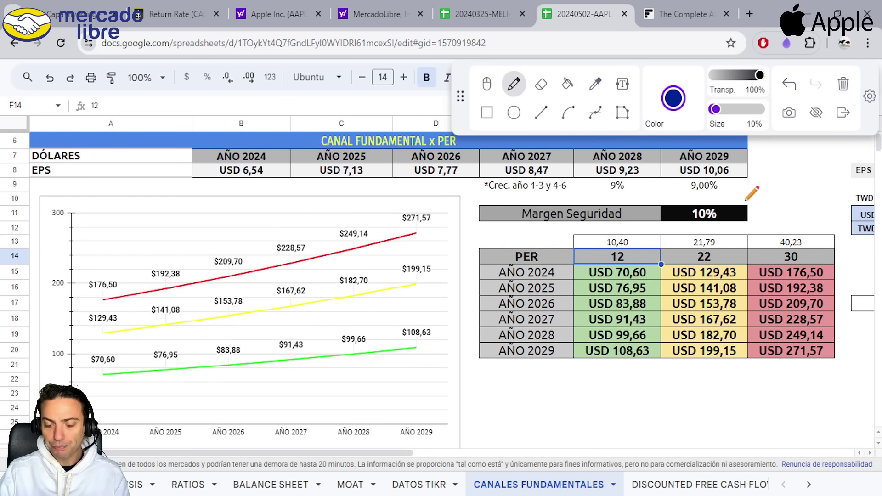
Step: Draw an arrow at the safety margin and circle the middle PER multiple with its 2024 price, then clear the annotations and close the drawing tools
{"action": "mouse_move", "coordinate": [773, 187]}
{"action": "left_mouse_down"}
{"action": "mouse_move", "coordinate": [776, 207]}
{"action": "mouse_move", "coordinate": [757, 212]}
{"action": "left_mouse_up"}
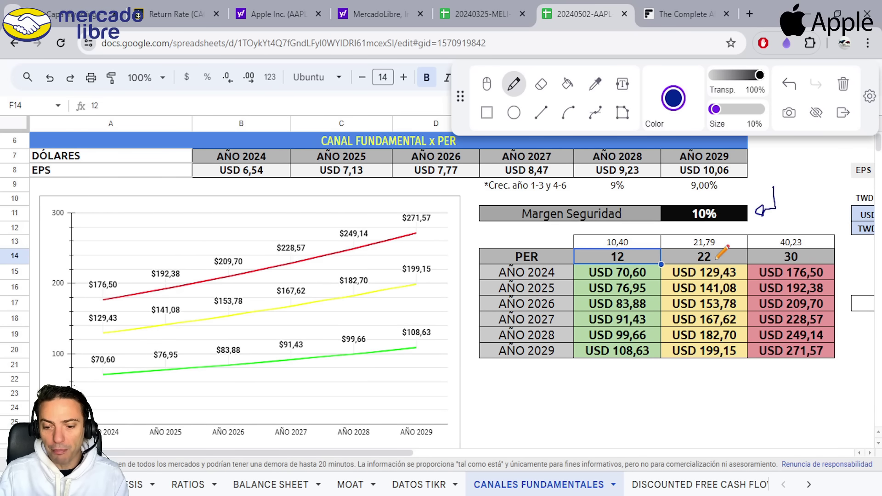
{"action": "mouse_move", "coordinate": [723, 248]}
{"action": "left_mouse_down"}
{"action": "mouse_move", "coordinate": [673, 255]}
{"action": "mouse_move", "coordinate": [753, 278]}
{"action": "mouse_move", "coordinate": [687, 255]}
{"action": "left_mouse_up"}
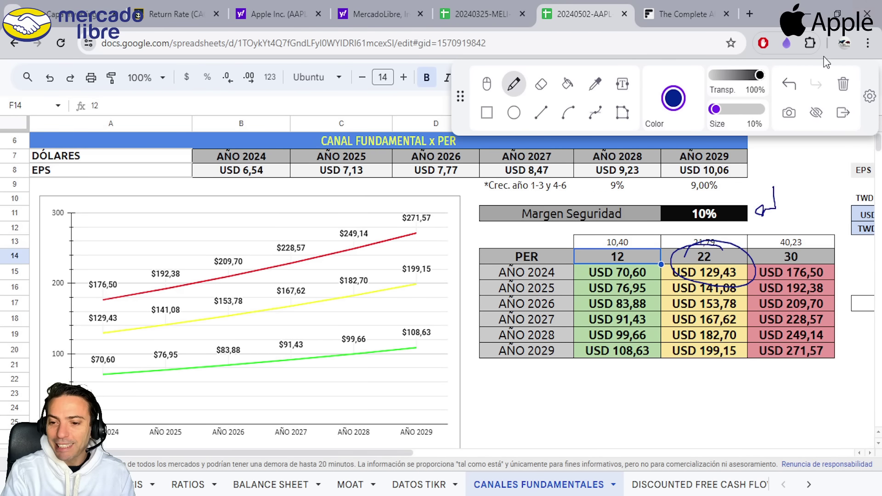
{"action": "left_click", "coordinate": [844, 84]}
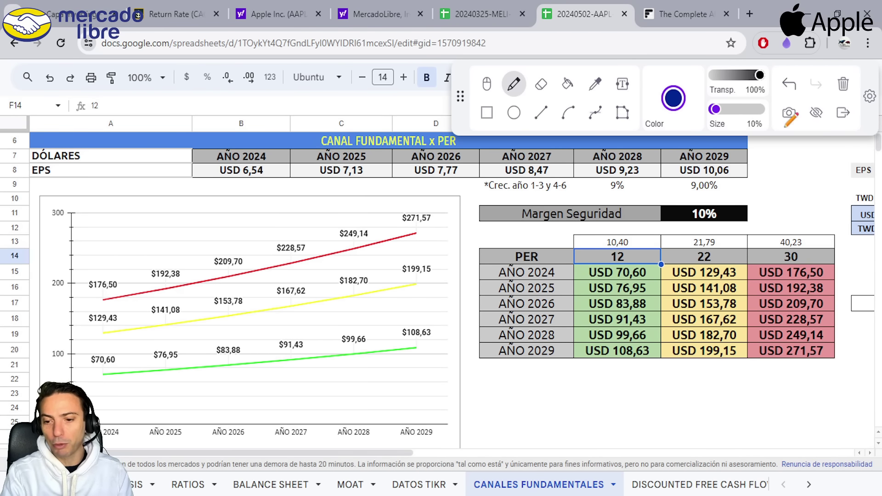
{"action": "left_click", "coordinate": [843, 112]}
Step: Set the Margen Seguridad of the PER channel to 0%
{"action": "left_click", "coordinate": [704, 214]}
{"action": "type", "text": "0"}
{"action": "key", "text": "Return"}
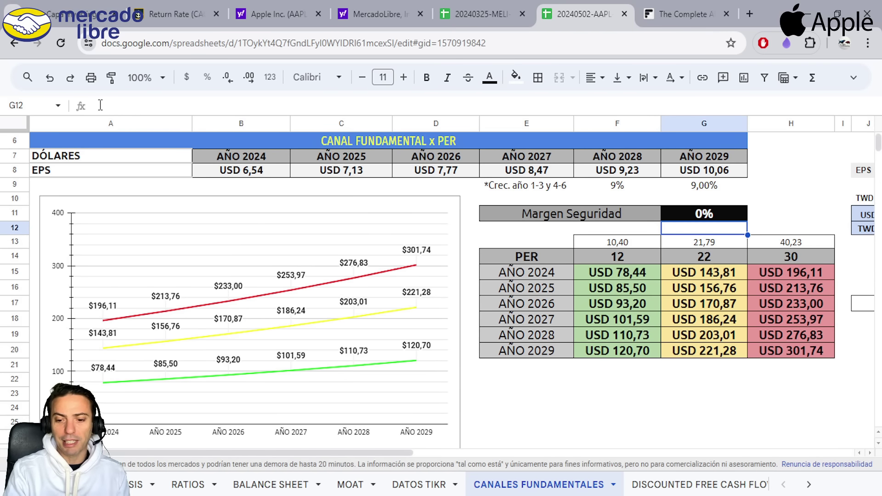
Step: Set the middle PER multiple in G14 to 25, trying another multiple in between
{"action": "left_click", "coordinate": [708, 259]}
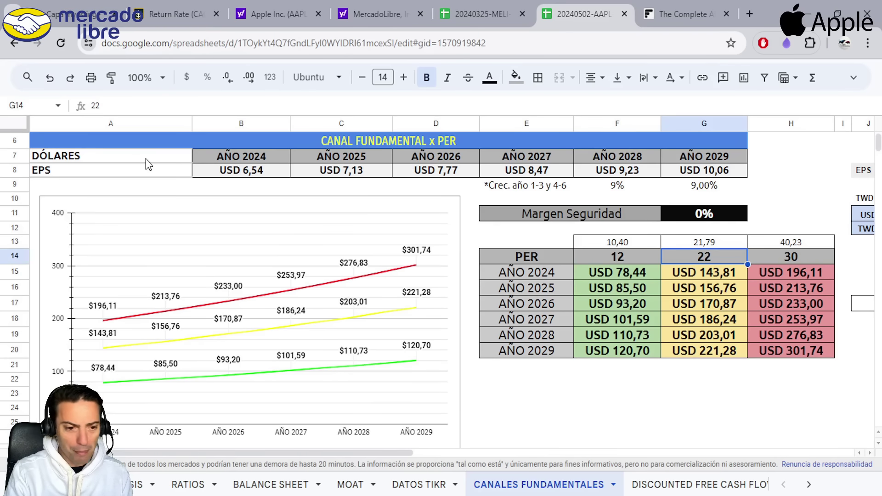
{"action": "left_click", "coordinate": [114, 106]}
{"action": "key", "text": "BackSpace"}
{"action": "type", "text": "5"}
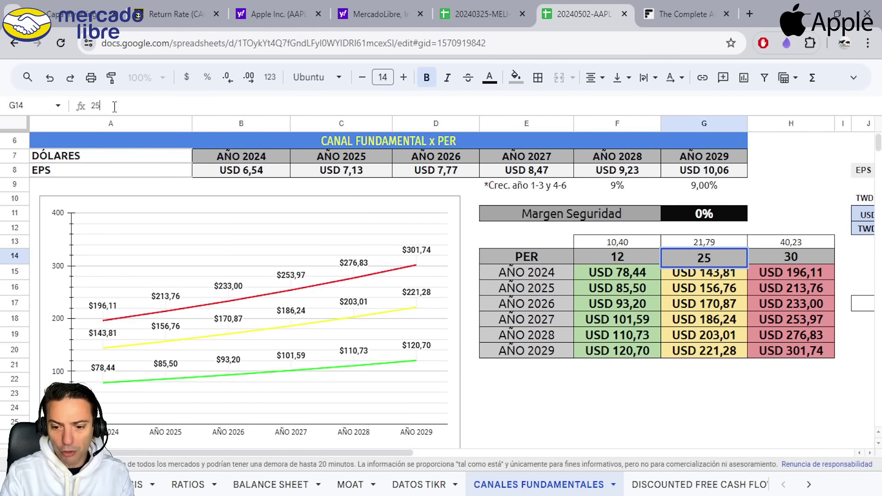
{"action": "key", "text": "Return"}
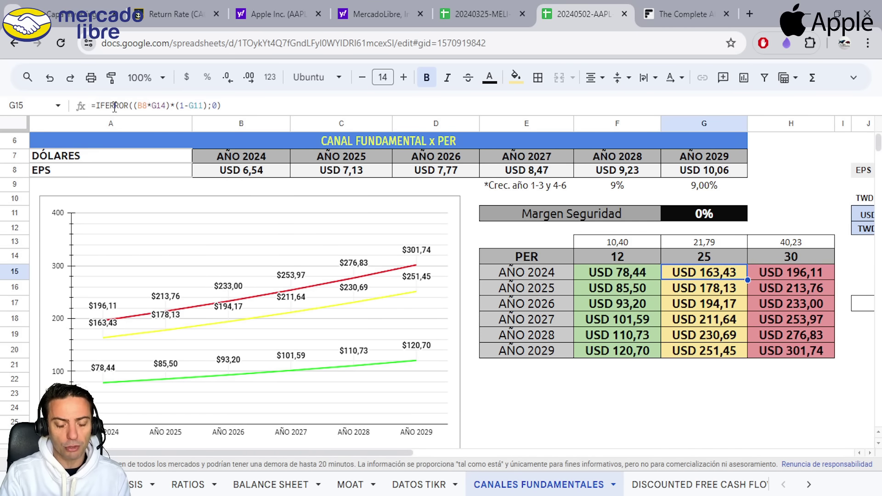
{"action": "key", "text": "ctrl+z"}
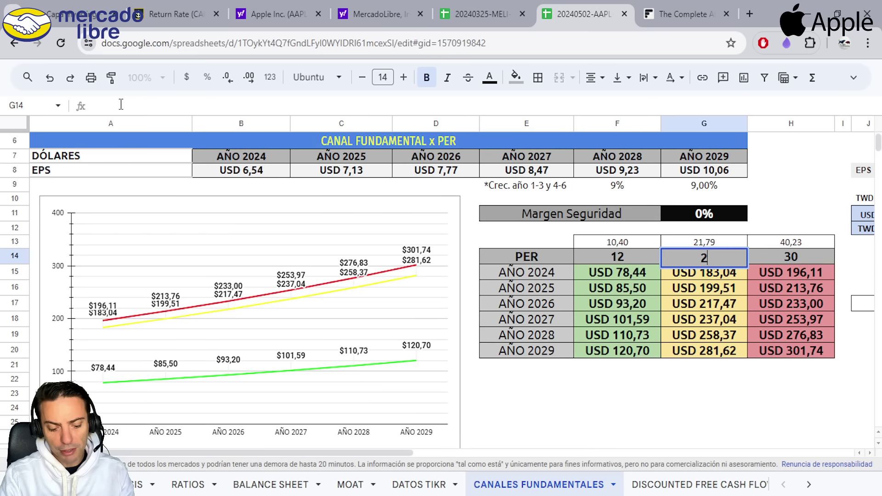
{"action": "key", "text": "ctrl+y"}
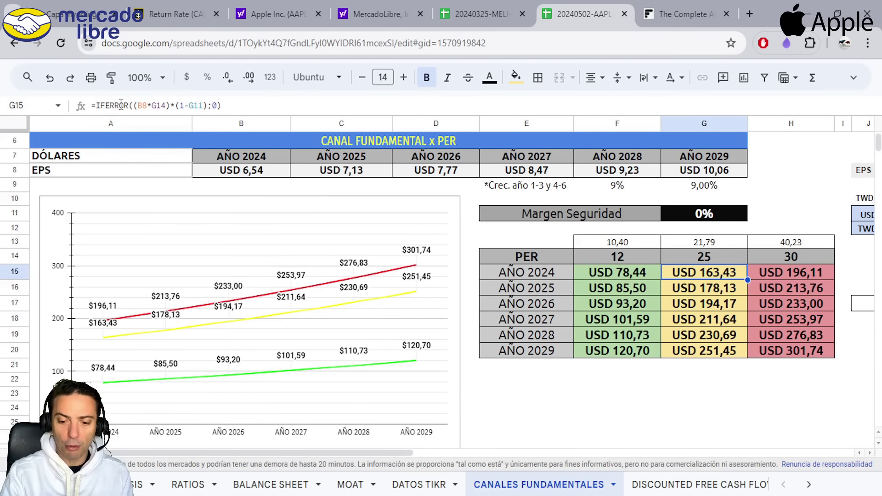
Step: Set the Margen Seguridad in G11 to 10%
{"action": "key", "text": "Up"}
{"action": "key", "text": "Up"}
{"action": "key", "text": "Up"}
{"action": "key", "text": "Up"}
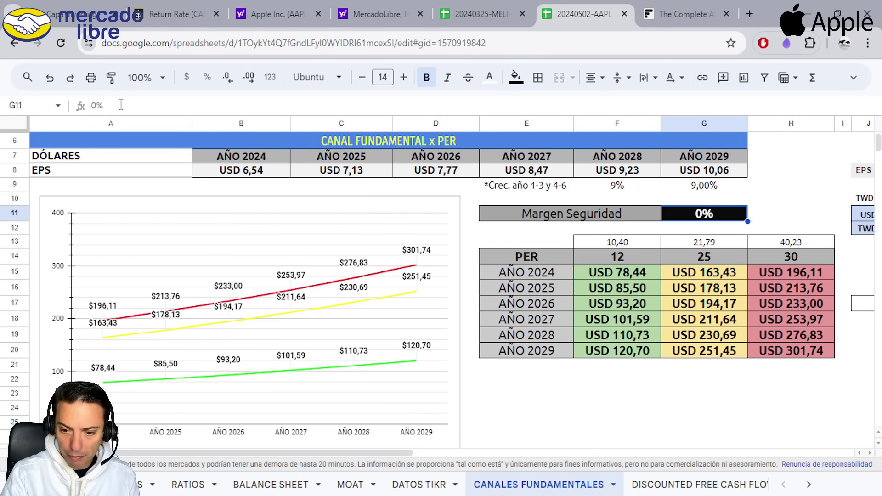
{"action": "type", "text": "10"}
{"action": "key", "text": "Return"}
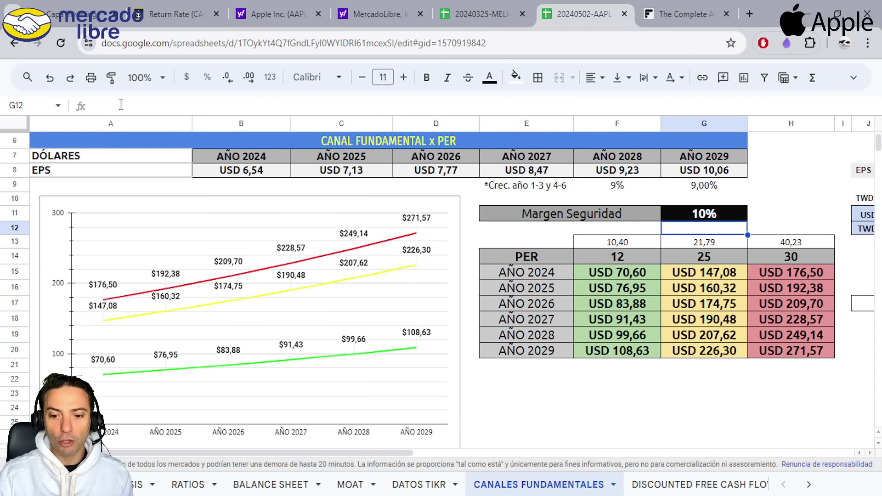
Step: In the MELI spreadsheet, draw an arrow to the CANAL FUNDAMENTAL EV/SALES heading and circle the 2023 sales figure
{"action": "left_click", "coordinate": [495, 15]}
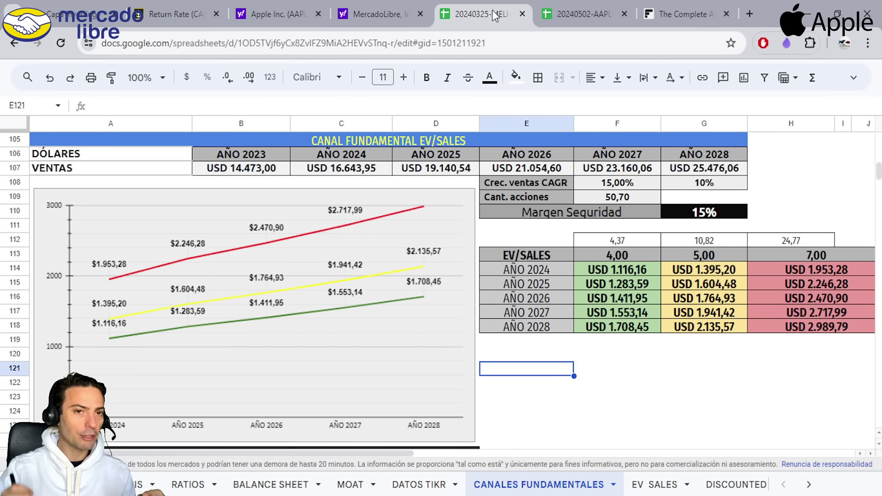
{"action": "left_click", "coordinate": [388, 140]}
{"action": "left_click_drag", "start_coordinate": [279, 139], "coordinate": [298, 138]}
{"action": "mouse_move", "coordinate": [218, 150]}
{"action": "left_mouse_down"}
{"action": "mouse_move", "coordinate": [285, 142]}
{"action": "mouse_move", "coordinate": [216, 152]}
{"action": "left_mouse_up"}
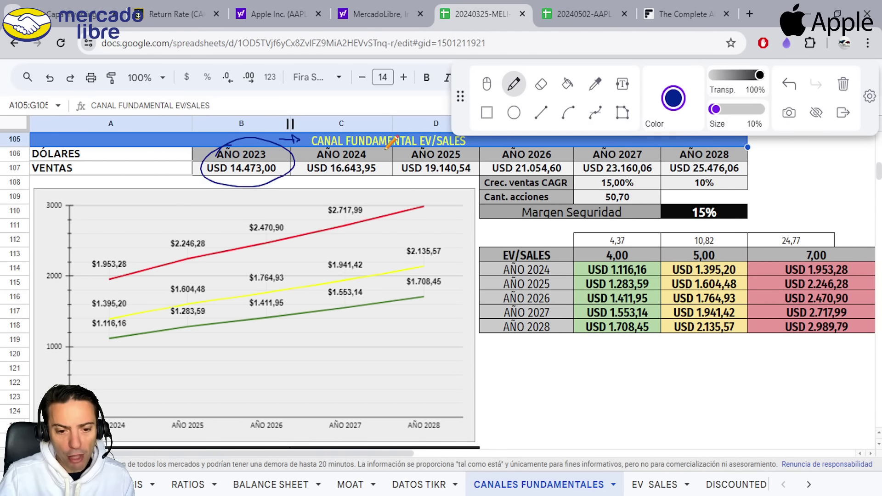
Step: Circle the 15,00% and 10% sales growth rates and check off the 2024, 2027 and 2028 year headings
{"action": "left_click_drag", "start_coordinate": [379, 151], "coordinate": [390, 146]}
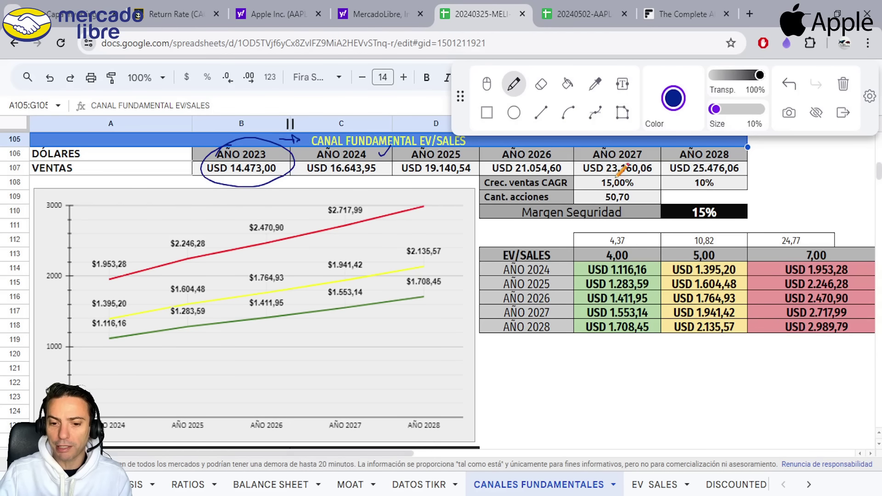
{"action": "mouse_move", "coordinate": [617, 175]}
{"action": "left_mouse_down"}
{"action": "mouse_move", "coordinate": [644, 182]}
{"action": "mouse_move", "coordinate": [621, 176]}
{"action": "left_mouse_up"}
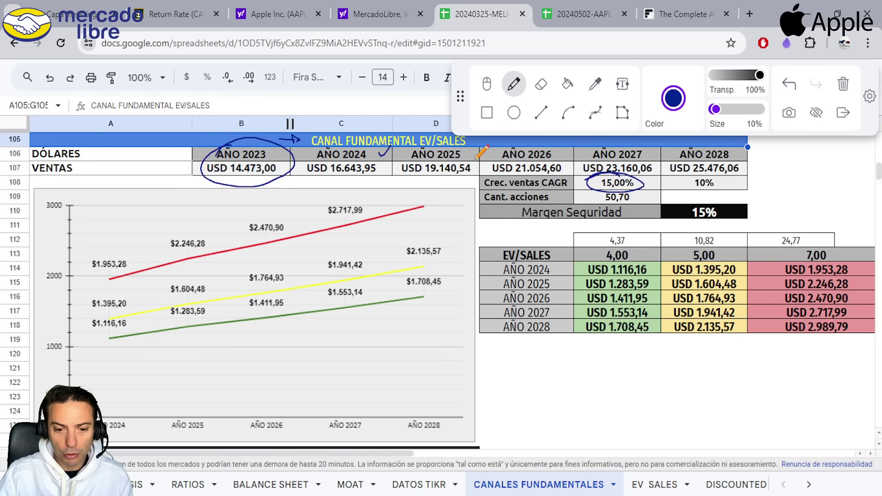
{"action": "left_click_drag", "start_coordinate": [710, 174], "coordinate": [662, 148]}
{"action": "left_click_drag", "start_coordinate": [736, 155], "coordinate": [745, 148]}
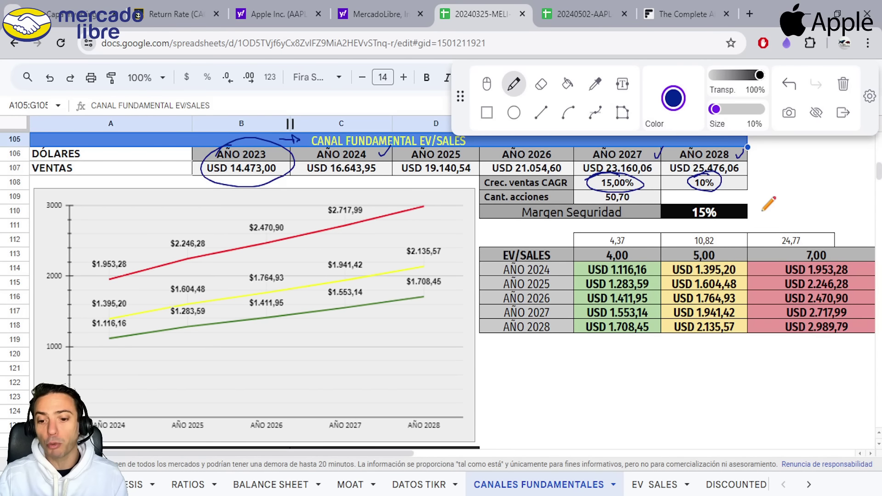
Step: Draw an arrow beside the 15% safety margin, check off the three EV/SALES multiples, and clear all annotations
{"action": "mouse_move", "coordinate": [772, 204]}
{"action": "left_mouse_down"}
{"action": "mouse_move", "coordinate": [772, 182]}
{"action": "mouse_move", "coordinate": [763, 214]}
{"action": "left_mouse_up"}
{"action": "left_click_drag", "start_coordinate": [641, 254], "coordinate": [647, 244]}
{"action": "left_click_drag", "start_coordinate": [728, 254], "coordinate": [737, 239]}
{"action": "left_click_drag", "start_coordinate": [832, 252], "coordinate": [841, 243]}
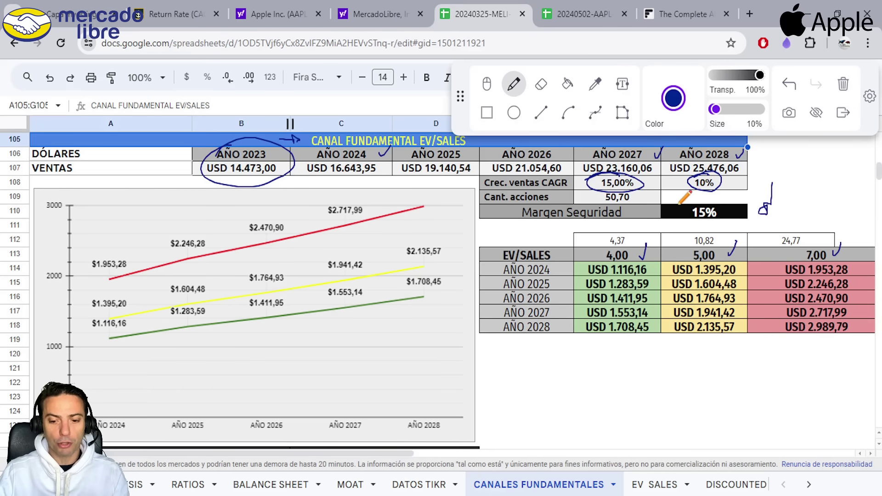
{"action": "left_click", "coordinate": [837, 86]}
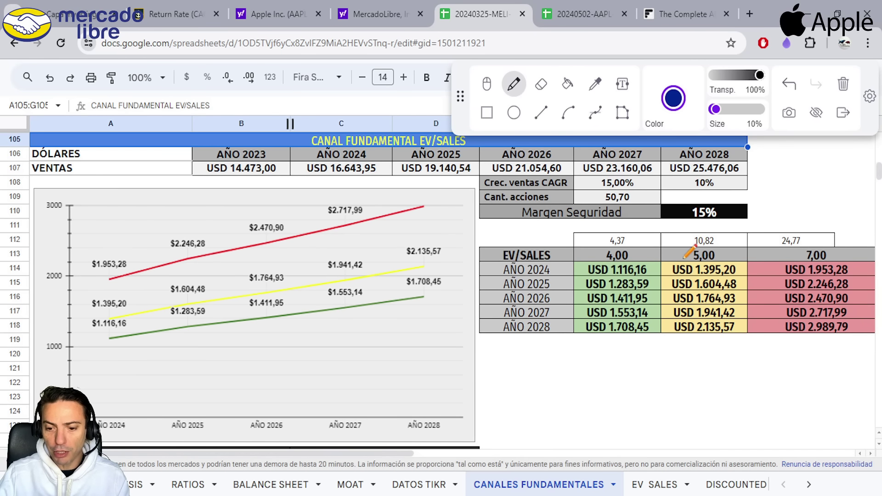
Step: Draw a bracket around the 2024 target price under the middle EV/SALES multiple
{"action": "mouse_move", "coordinate": [663, 263]}
{"action": "left_mouse_down"}
{"action": "mouse_move", "coordinate": [669, 276]}
{"action": "mouse_move", "coordinate": [674, 260]}
{"action": "left_mouse_up"}
{"action": "left_click_drag", "start_coordinate": [737, 277], "coordinate": [741, 263]}
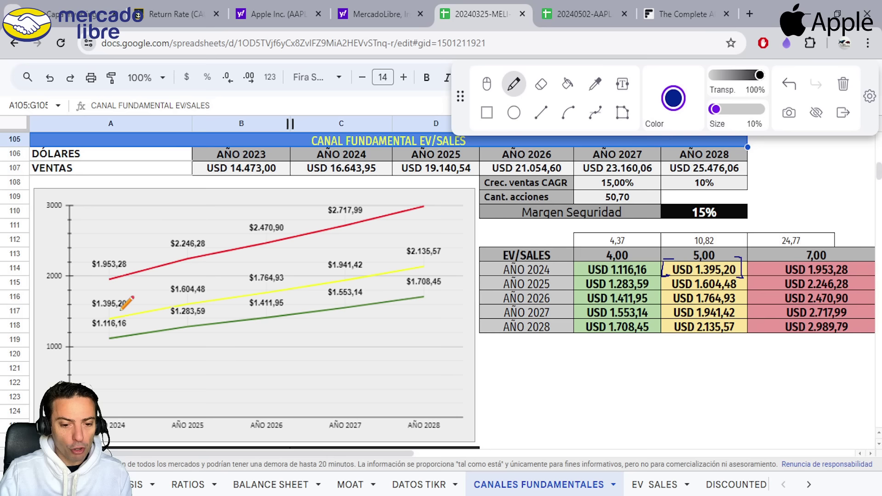
Step: Sketch a fluctuating price path across the EV/SALES channel chart and an arrow from the 2024 to the 2028 target under the 5,00 multiple
{"action": "mouse_move", "coordinate": [122, 314]}
{"action": "left_mouse_down"}
{"action": "mouse_move", "coordinate": [168, 283]}
{"action": "mouse_move", "coordinate": [416, 280]}
{"action": "mouse_move", "coordinate": [466, 235]}
{"action": "left_mouse_up"}
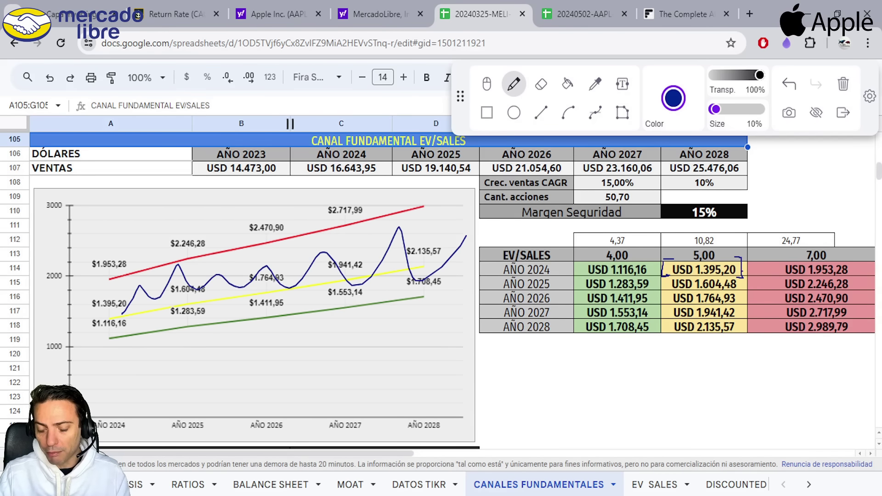
{"action": "mouse_move", "coordinate": [743, 272]}
{"action": "left_mouse_down"}
{"action": "mouse_move", "coordinate": [773, 316]}
{"action": "mouse_move", "coordinate": [735, 324]}
{"action": "left_mouse_up"}
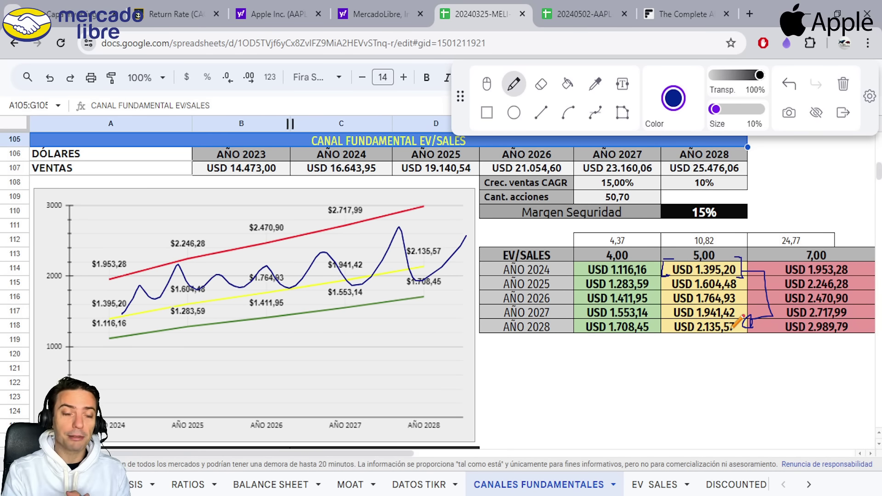
Step: Switch to FinChat, look up AAPL to open Apple's company page, and highlight its 10-year revenue growth rate
{"action": "left_click", "coordinate": [672, 17]}
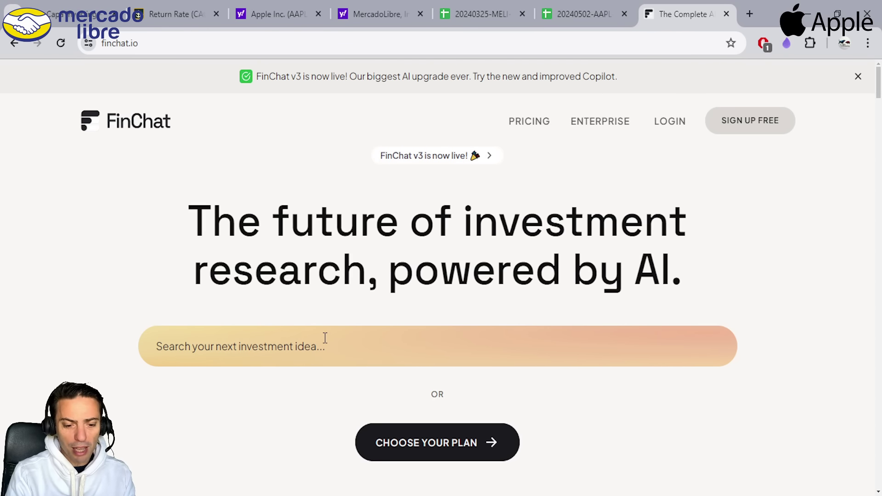
{"action": "left_click", "coordinate": [321, 355]}
{"action": "type", "text": "AAPL"}
{"action": "key", "text": "Return"}
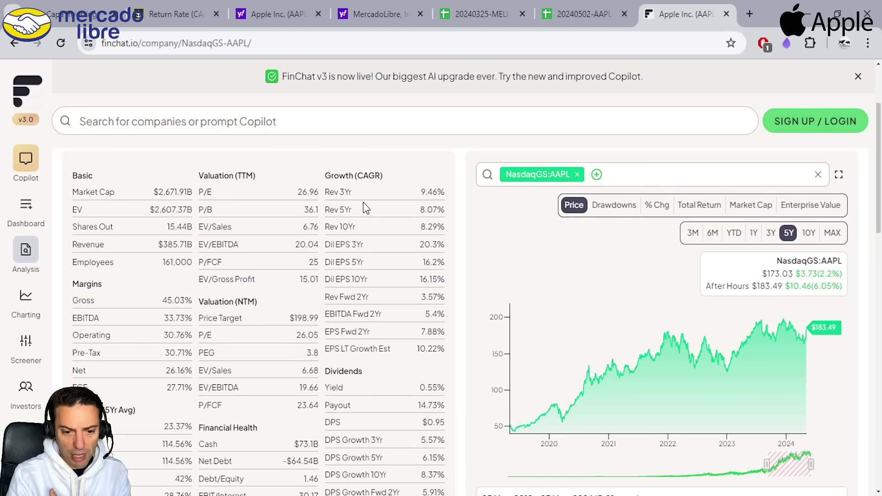
{"action": "double_click", "coordinate": [430, 227]}
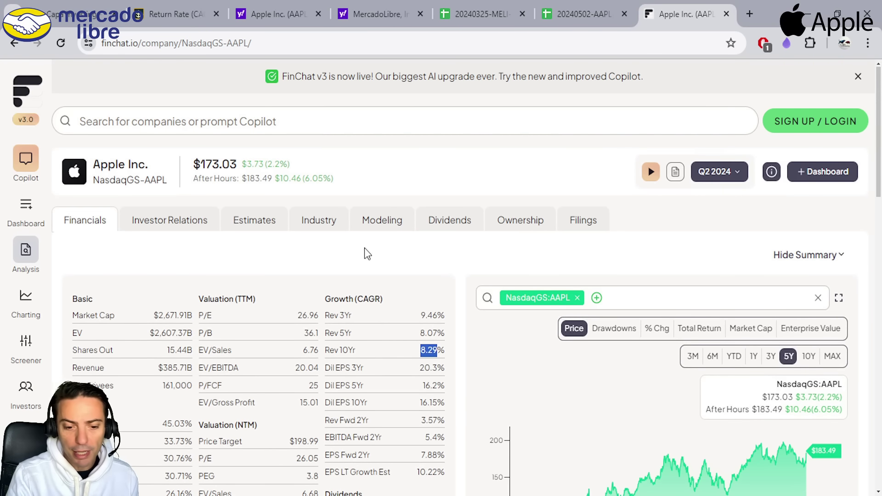
Step: Open Apple's free cash flow model and set the estimated revenue change to 1% for 2024 and 7% for 2025
{"action": "left_click", "coordinate": [377, 220]}
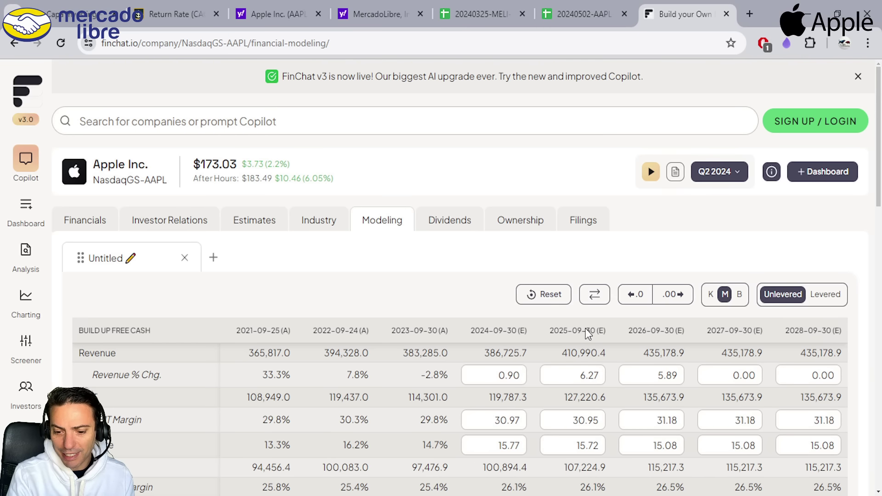
{"action": "scroll", "coordinate": [852, 334], "scroll_direction": "down", "scroll_amount": 1}
{"action": "left_click", "coordinate": [522, 342]}
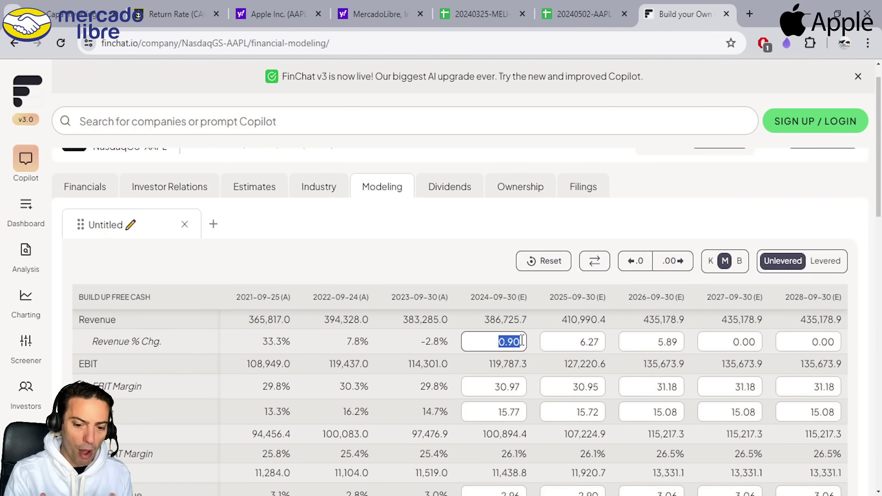
{"action": "type", "text": "1"}
{"action": "key", "text": "Tab"}
{"action": "type", "text": "7"}
{"action": "scroll", "coordinate": [667, 233], "scroll_direction": "down", "scroll_amount": 2}
{"action": "left_click", "coordinate": [668, 233]}
{"action": "scroll", "coordinate": [652, 244], "scroll_direction": "down", "scroll_amount": 1}
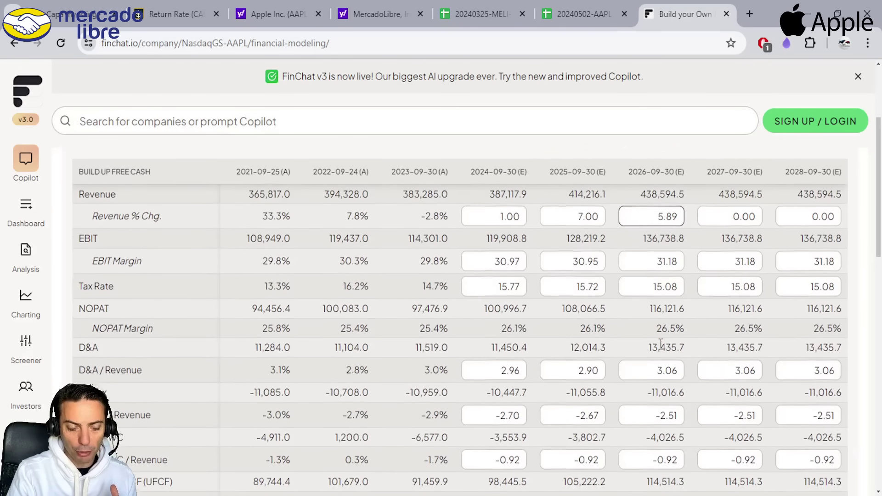